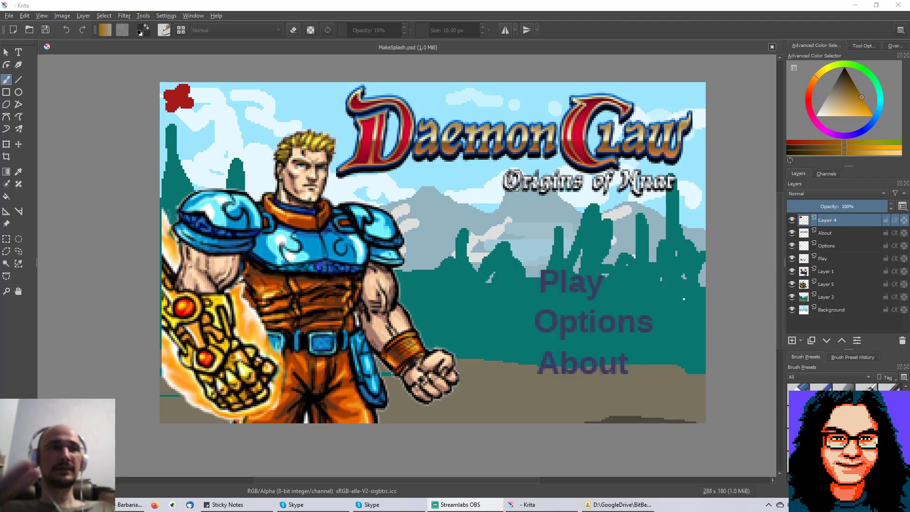
- Switch to Construct 2 and open the DaemonClaw Splash layout, zoomed and panned onto the title menu
key(alt+Tab)
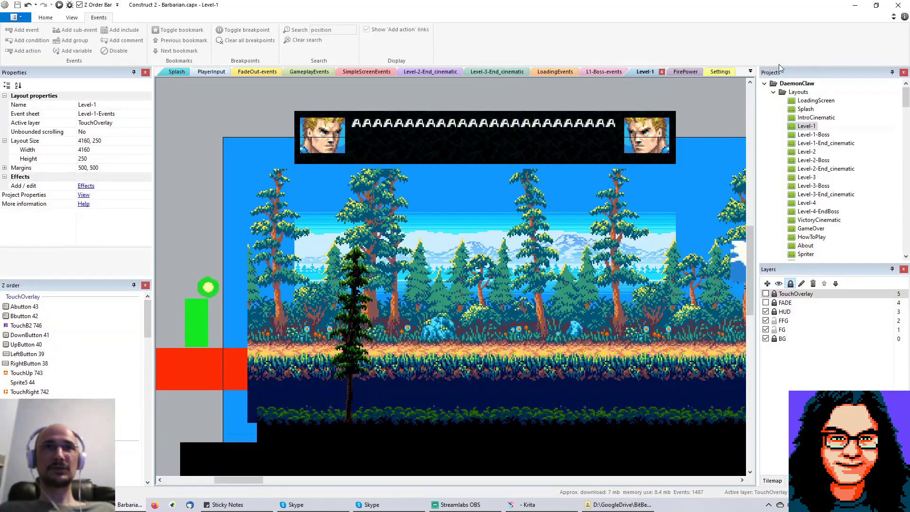
double_click(806, 109)
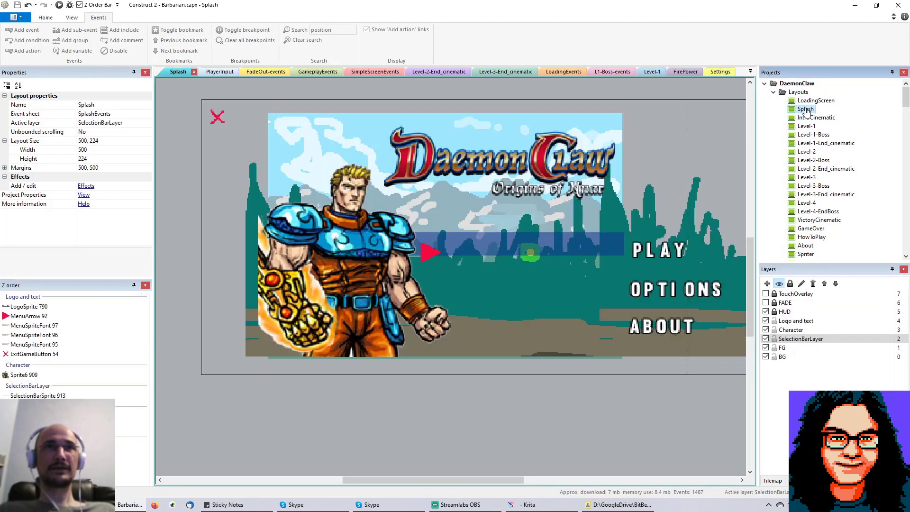
ctrl+scroll(524, 282, up, 3)
middle_drag(524, 282, 465, 290)
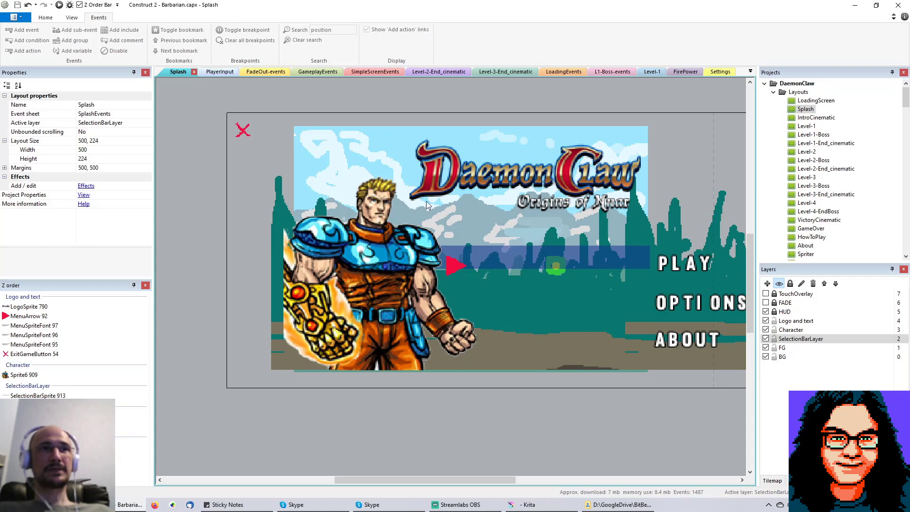
scroll(445, 237, right, 1)
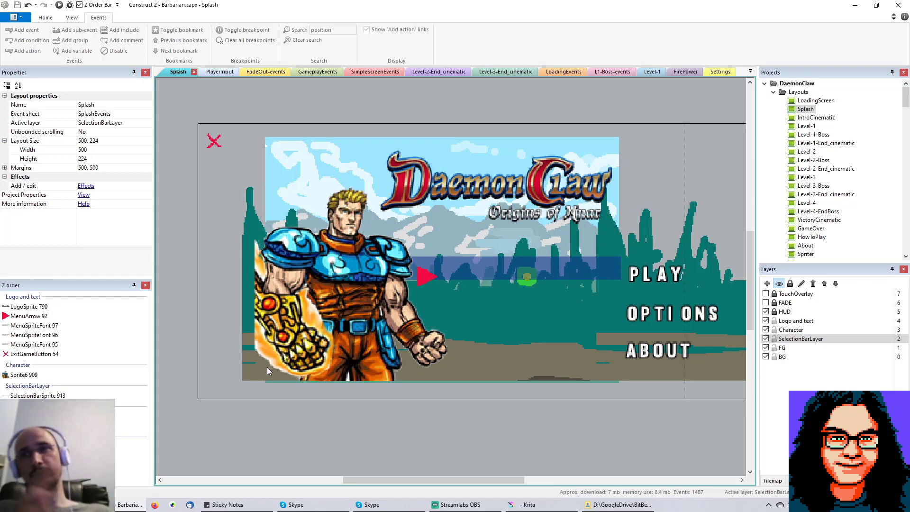
- Select the SplashCamera sprite hidden beneath the menu selection bar to show its properties
click(525, 278)
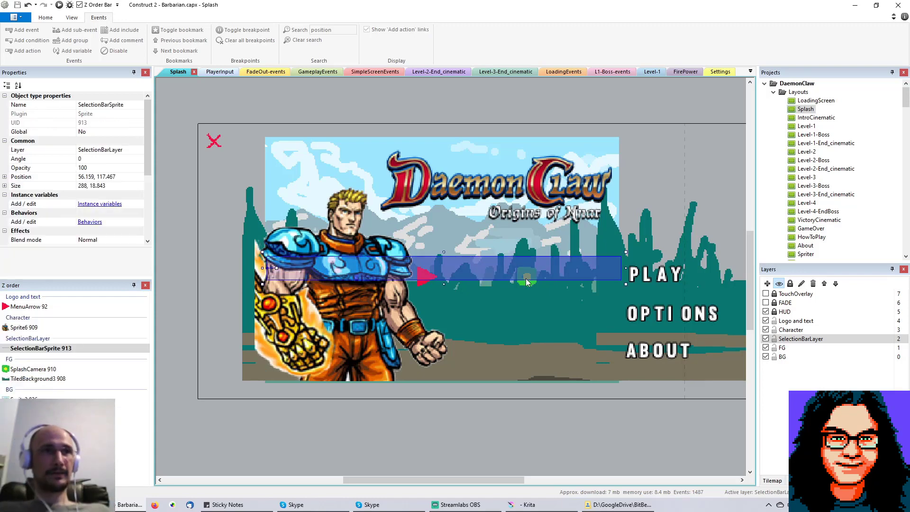
click(525, 278)
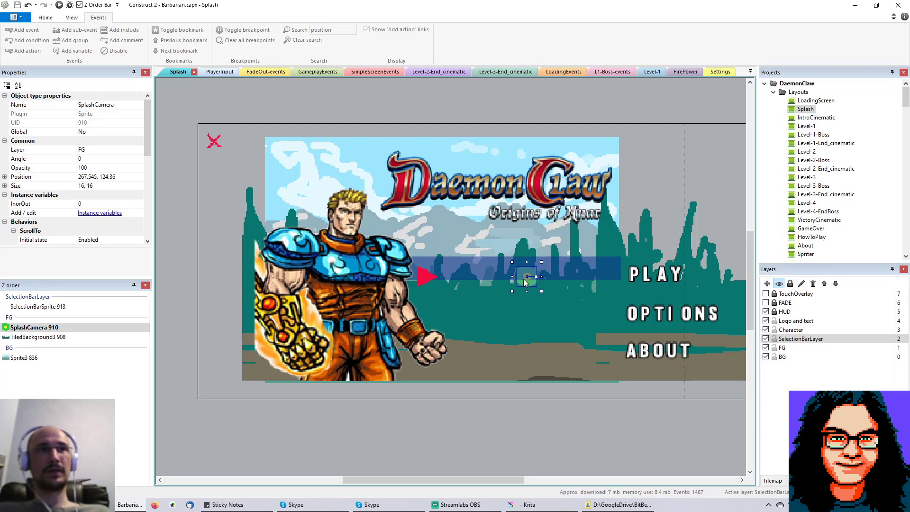
scroll(118, 137, down, 3)
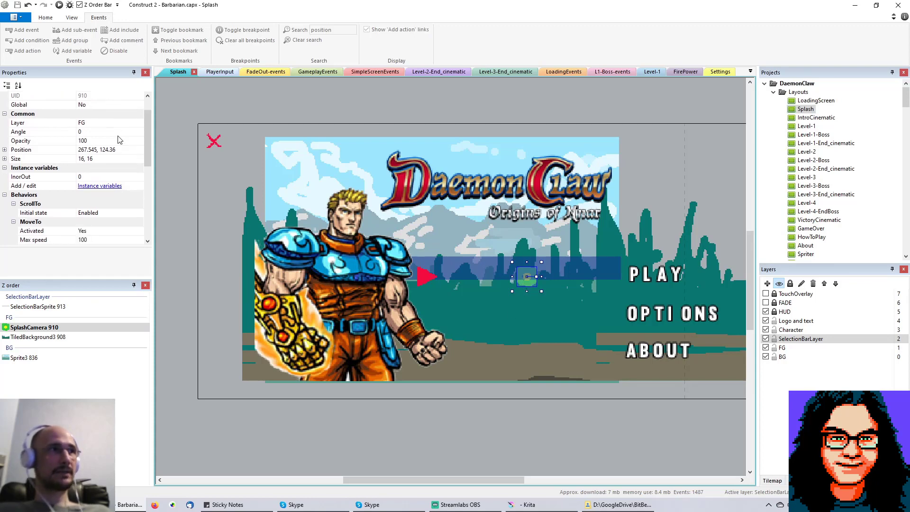
scroll(51, 134, down, 1)
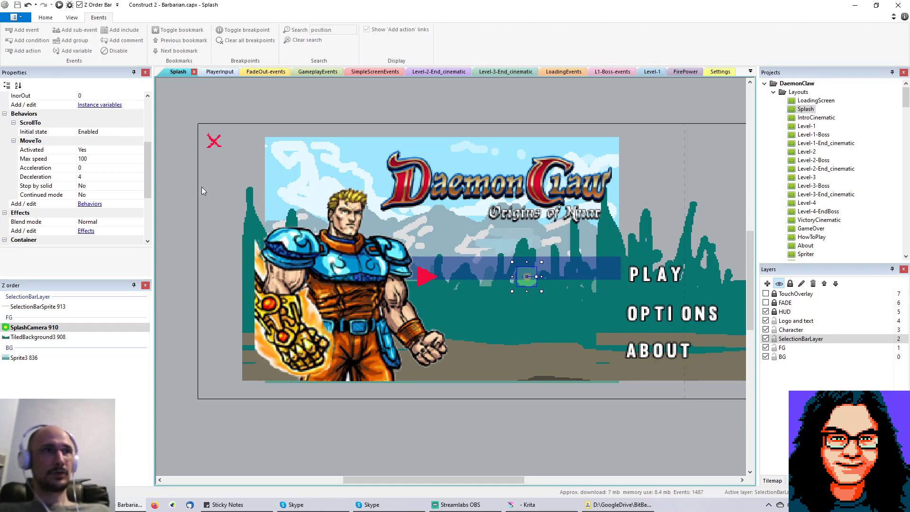
scroll(101, 169, down, 2)
scroll(100, 170, down, 3)
scroll(98, 185, up, 3)
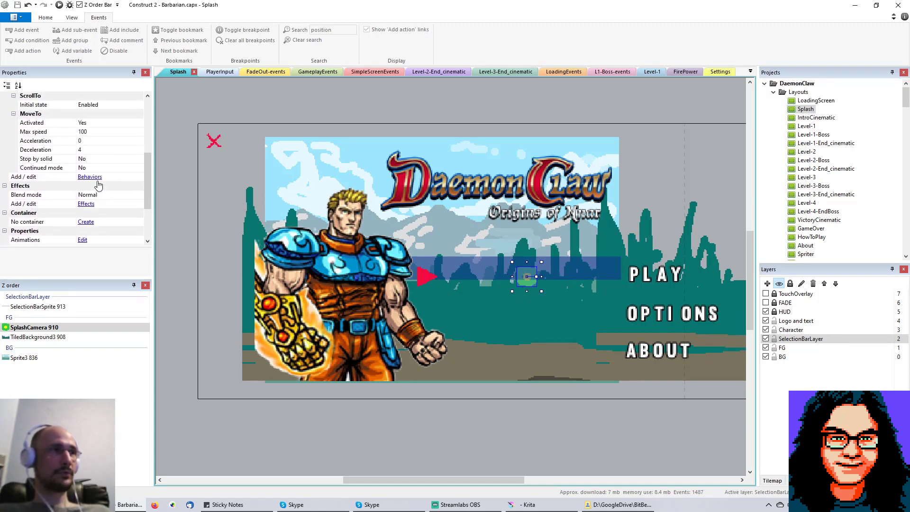
scroll(98, 185, up, 3)
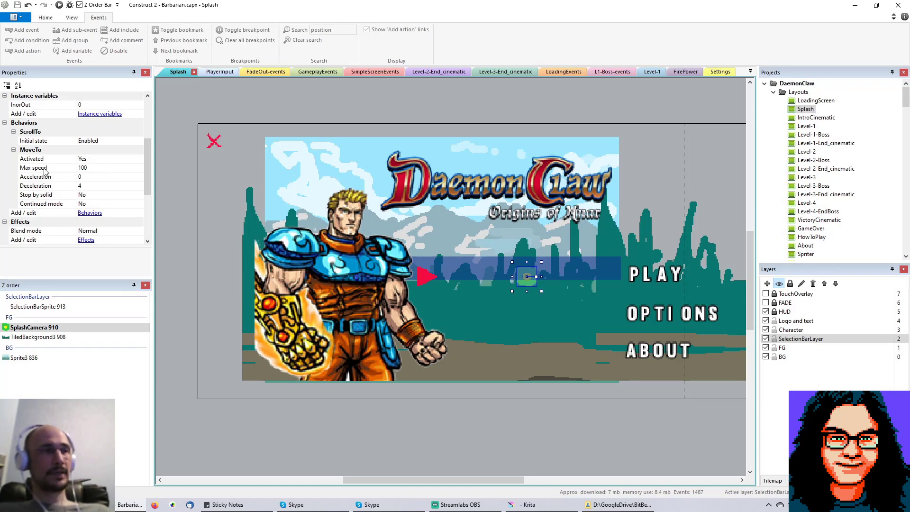
click(113, 169)
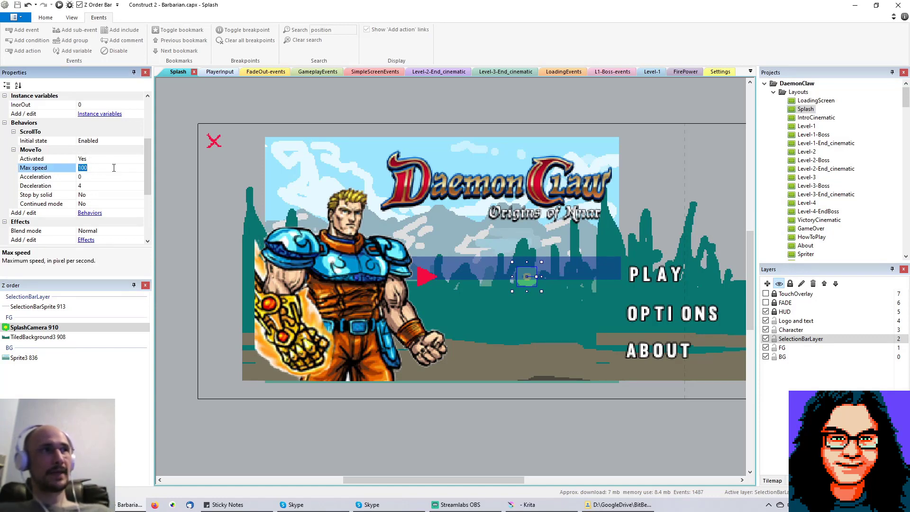
click(111, 178)
click(102, 186)
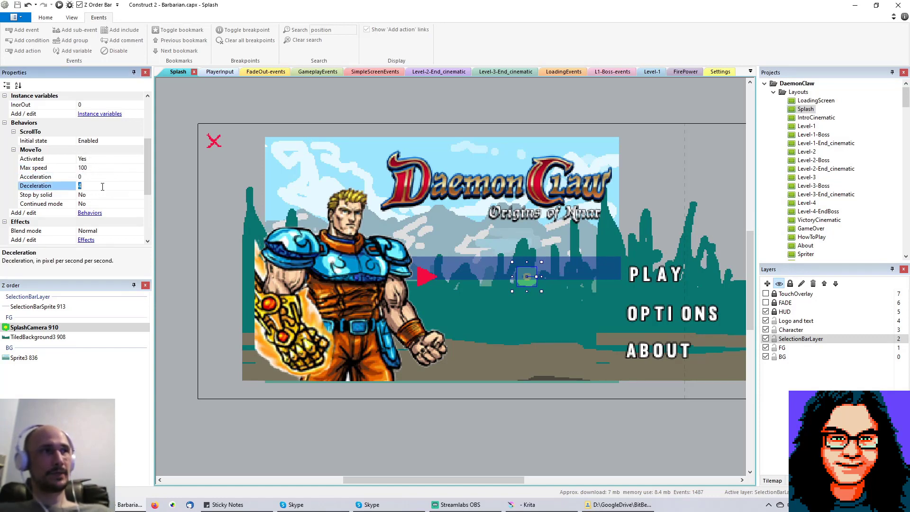
click(96, 177)
click(97, 185)
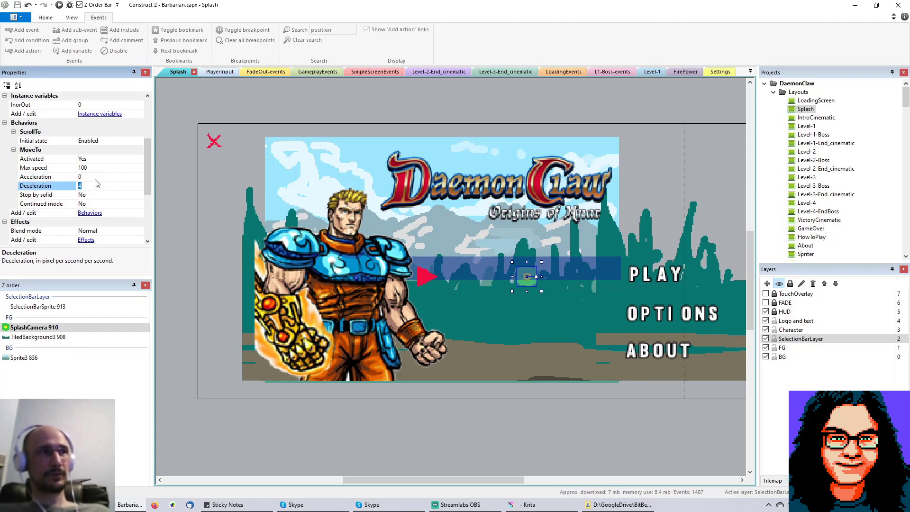
click(94, 179)
click(96, 185)
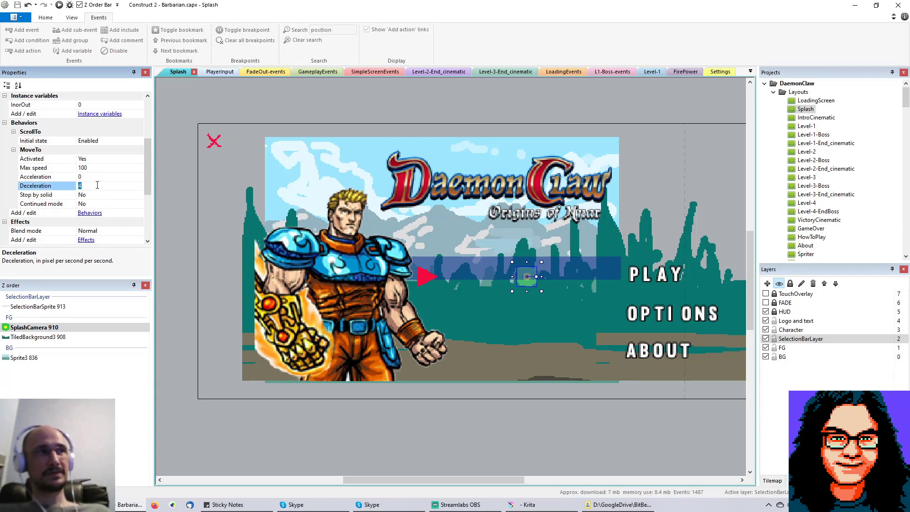
click(95, 178)
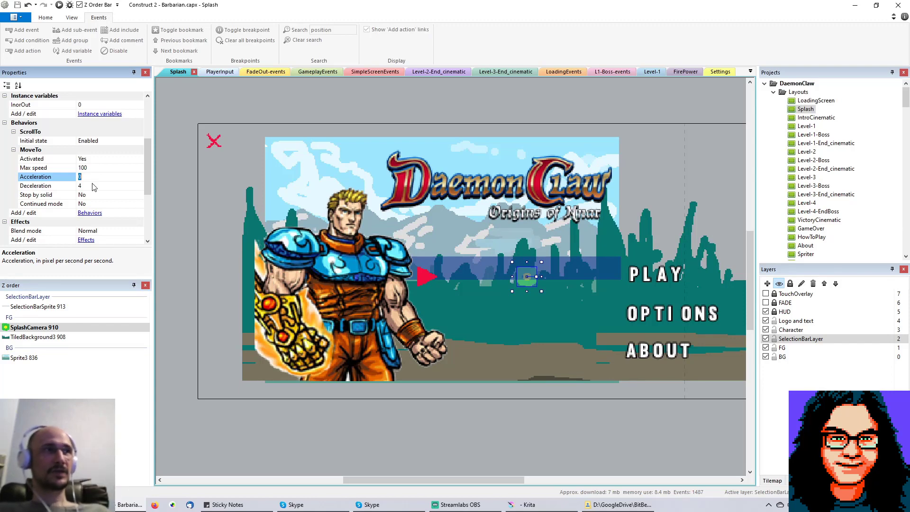
click(94, 185)
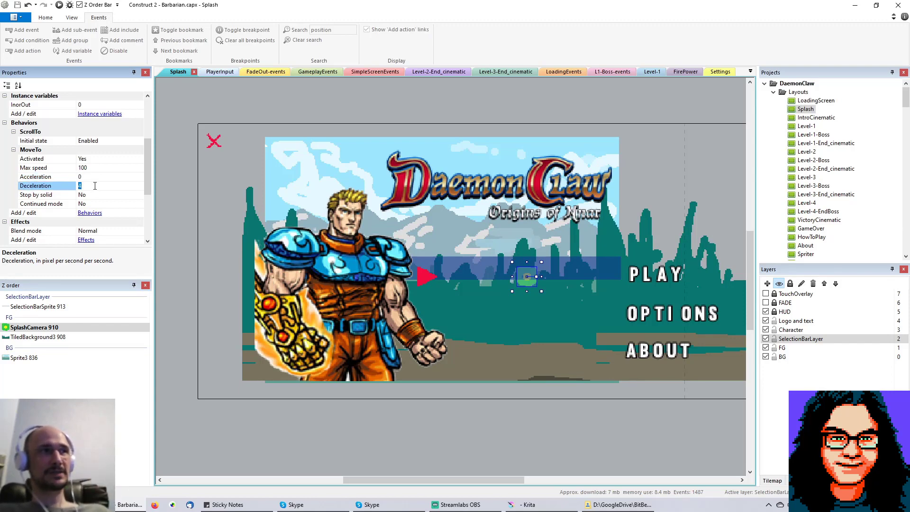
click(111, 177)
click(36, 187)
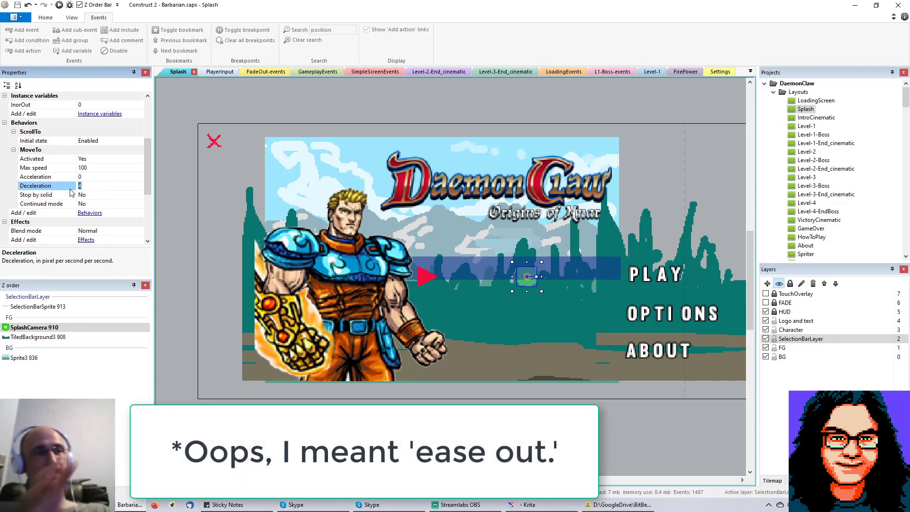
click(102, 185)
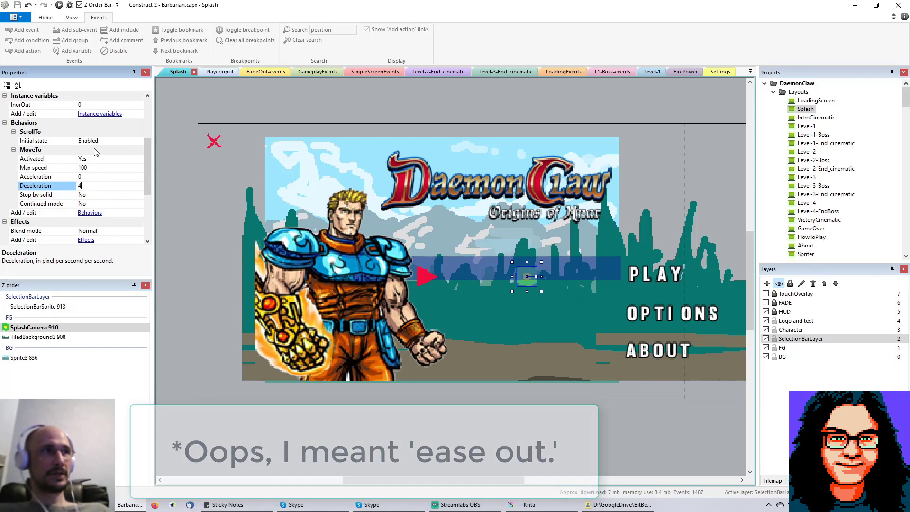
click(97, 169)
click(98, 177)
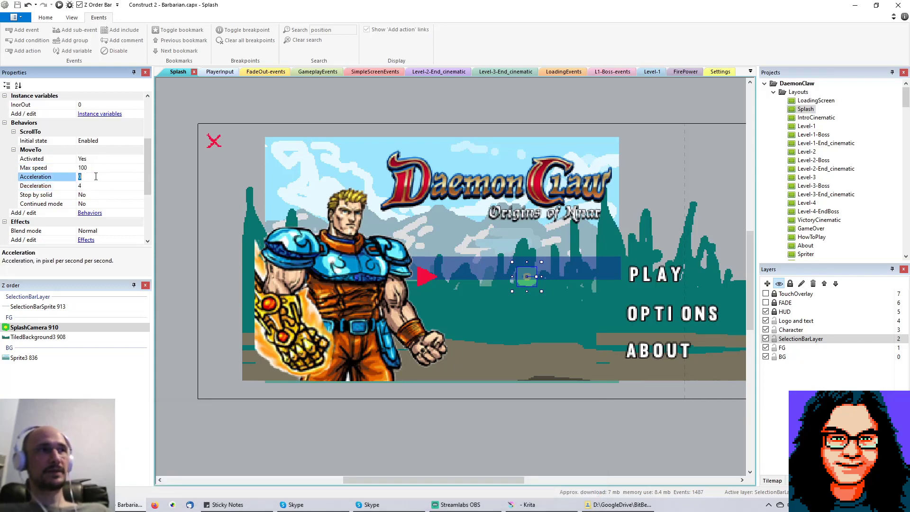
click(96, 188)
click(103, 168)
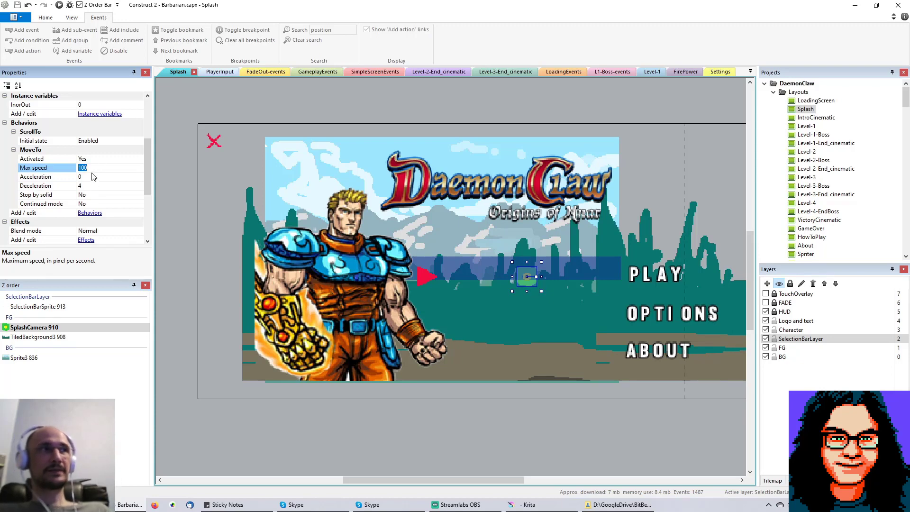
click(95, 177)
click(96, 189)
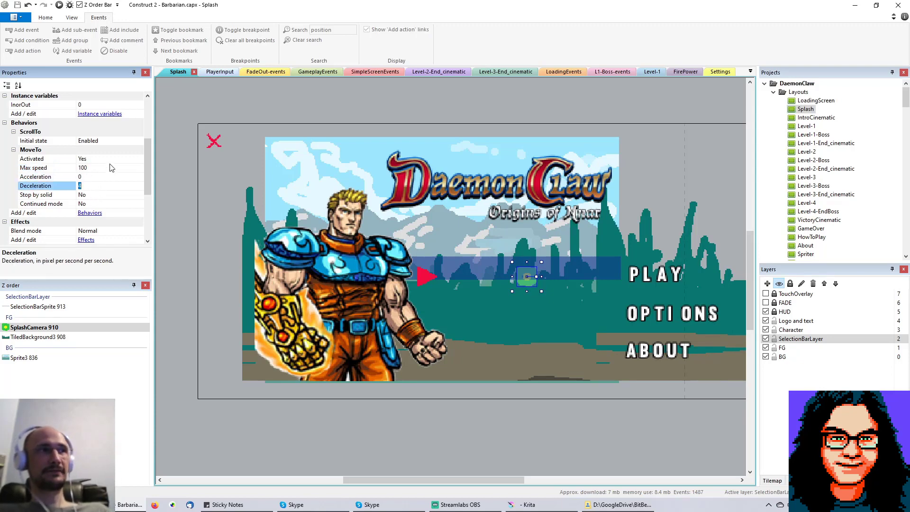
click(112, 168)
click(108, 178)
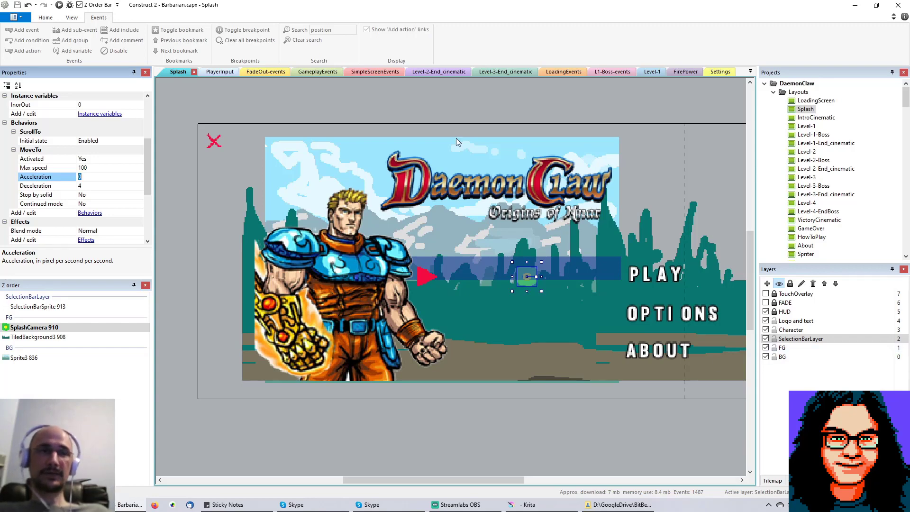
- Compare the Parallax X and Y values of the BG and FG layers
click(781, 357)
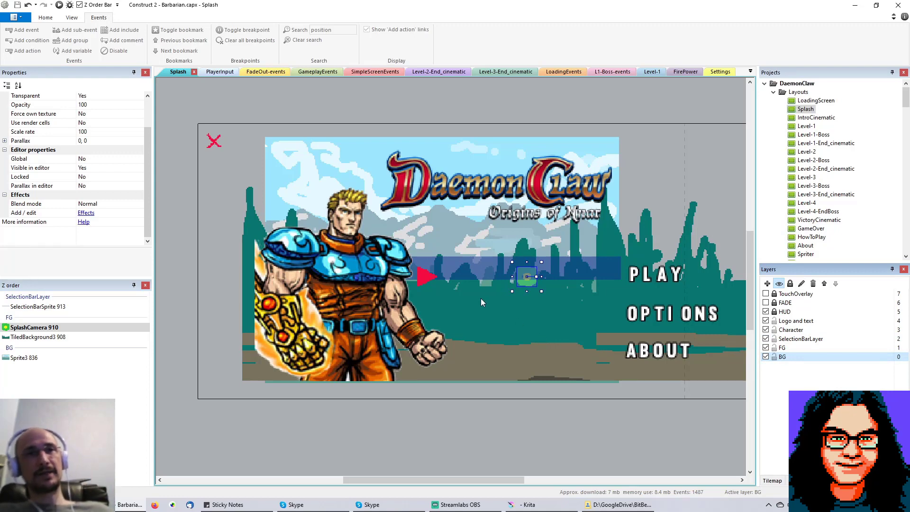
click(5, 143)
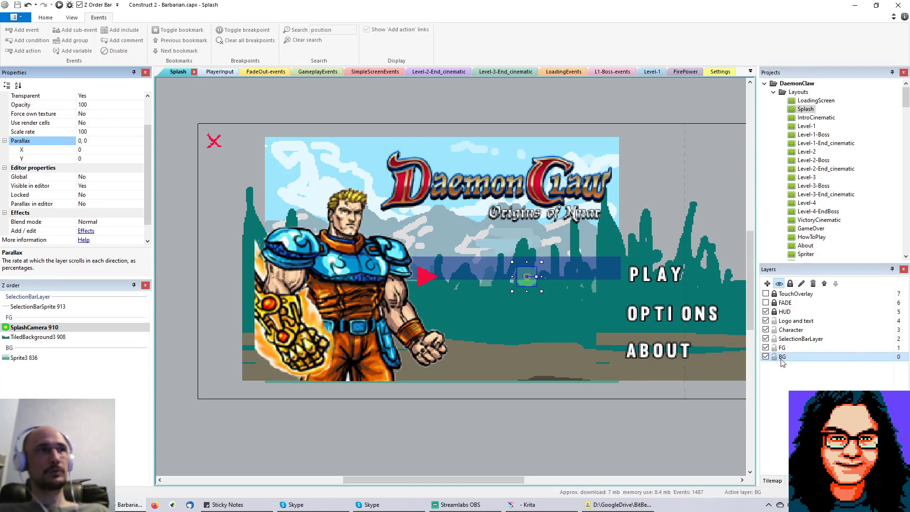
click(765, 350)
- Hide and reshow the FG layer, select the barbarian sprite, and run the Splash layout preview
click(765, 348)
click(765, 348)
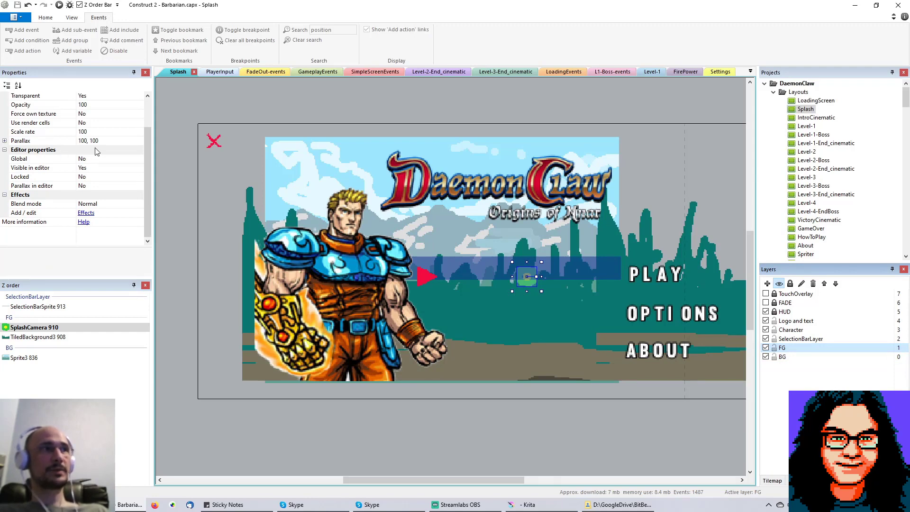
click(325, 263)
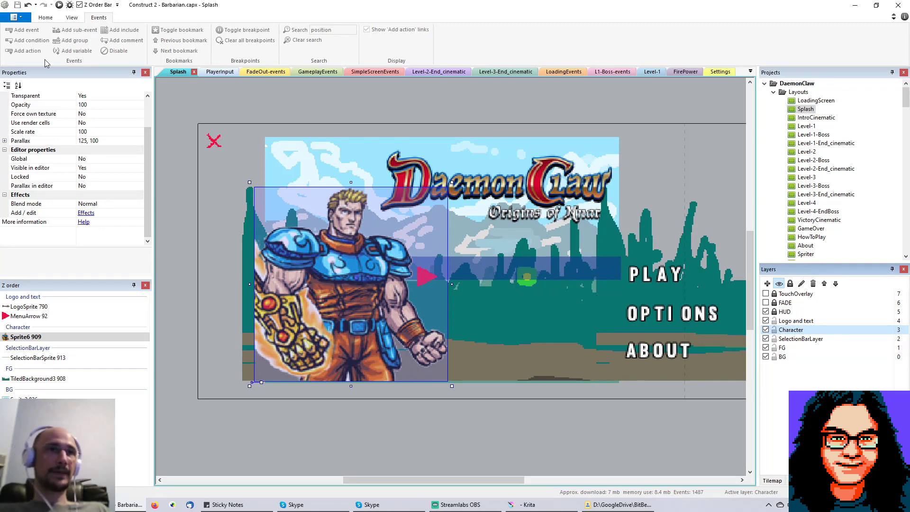
click(59, 5)
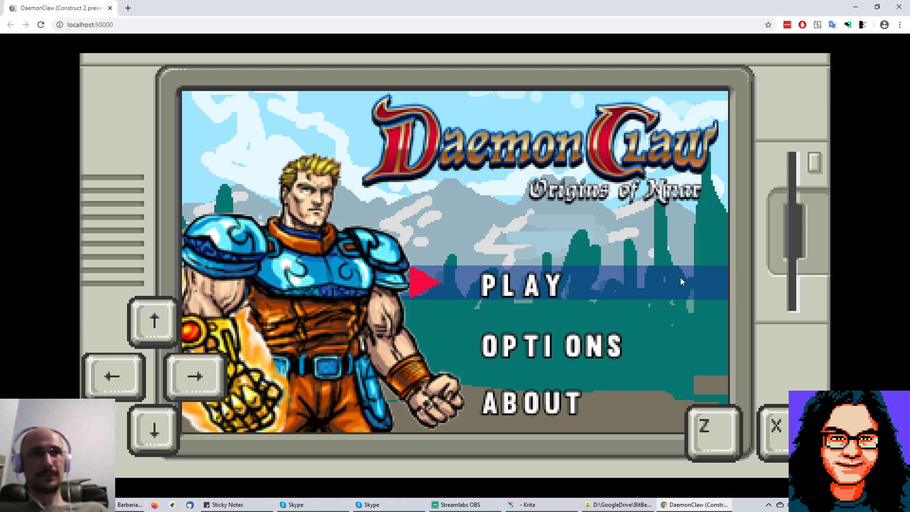
- Cycle the preview's menu selection between PLAY, OPTIONS and ABOUT with the arrow keys
key(Down)
key(Up)
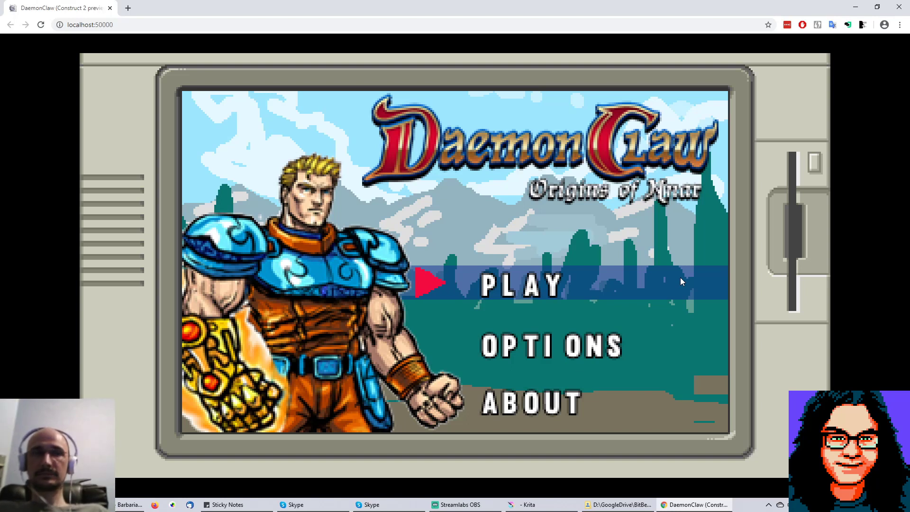
key(Up)
key(Down)
key(Down)
key(Down)
key(Up)
key(Up)
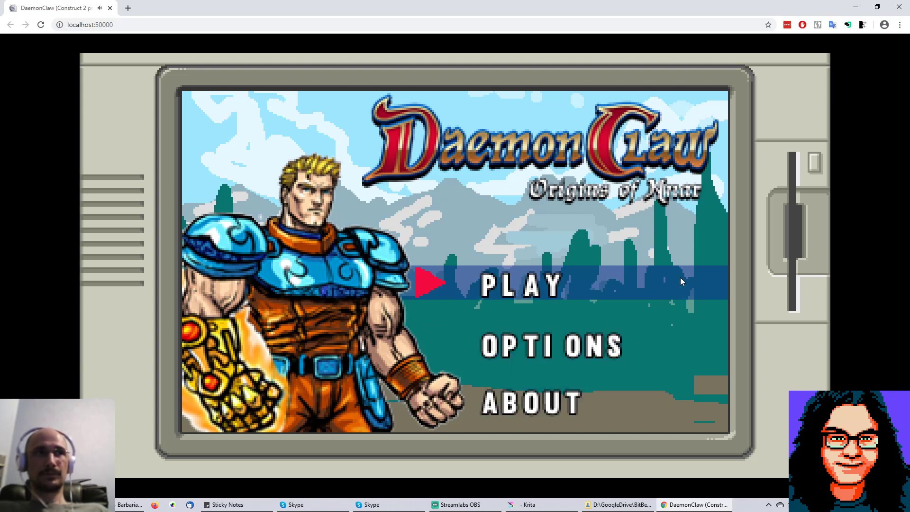